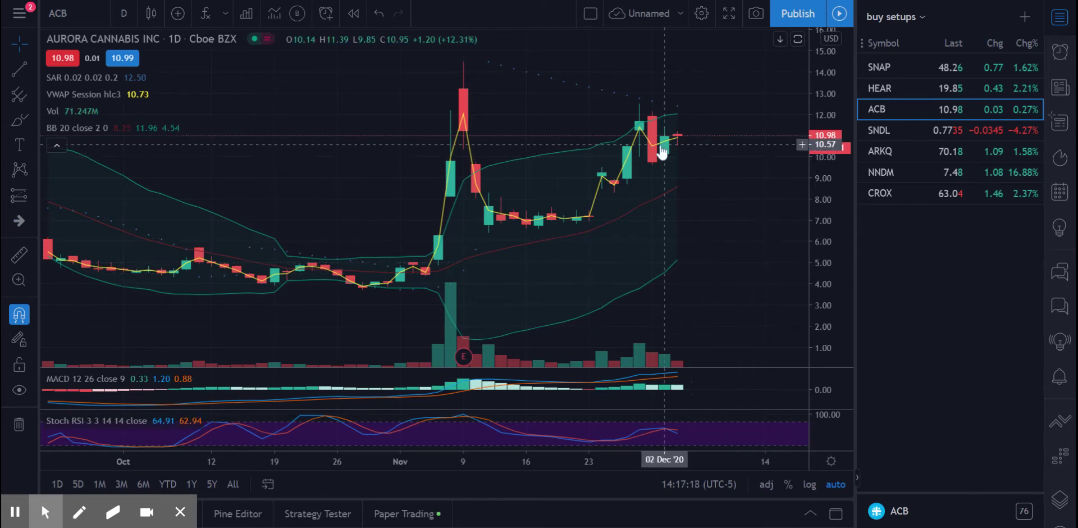
Draw a trial trend line from the 06 Nov peak, then delete the misplaced line
left_click(21, 70)
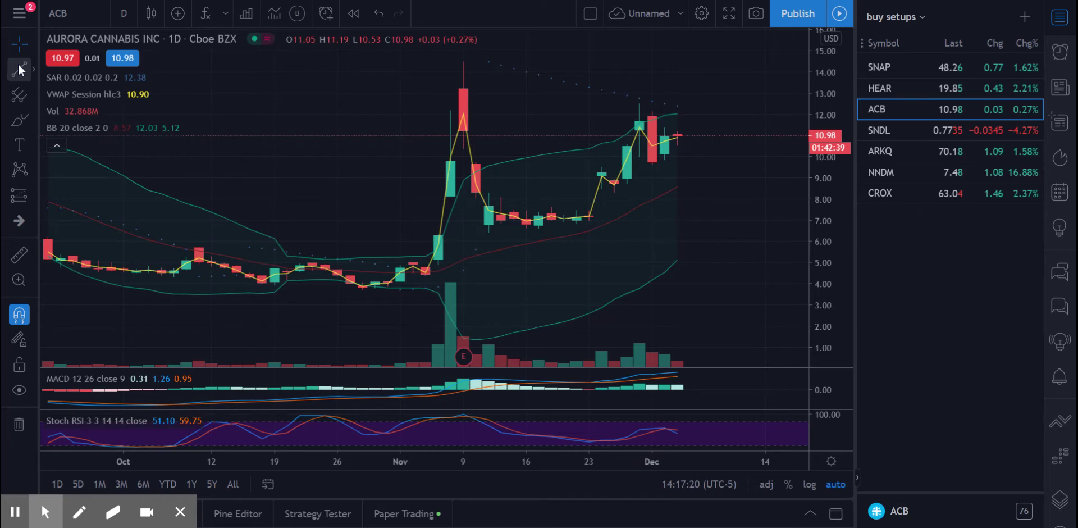
mouse_move(450, 111)
left_mouse_down()
mouse_move(530, 92)
mouse_move(639, 104)
mouse_move(402, 104)
mouse_move(18, 157)
mouse_move(21, 259)
mouse_move(126, 194)
mouse_move(287, 138)
mouse_move(362, 193)
left_mouse_up()
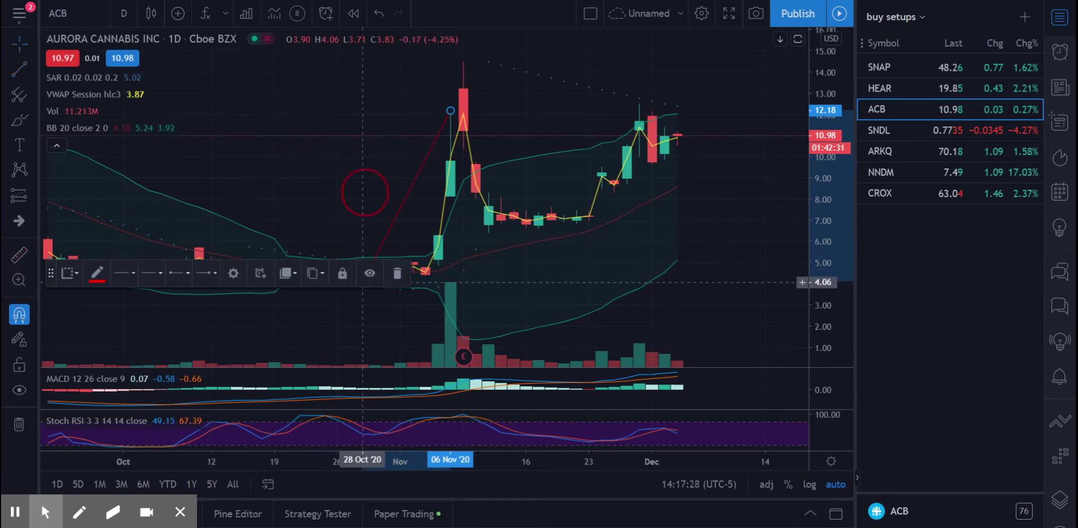
left_click(397, 273)
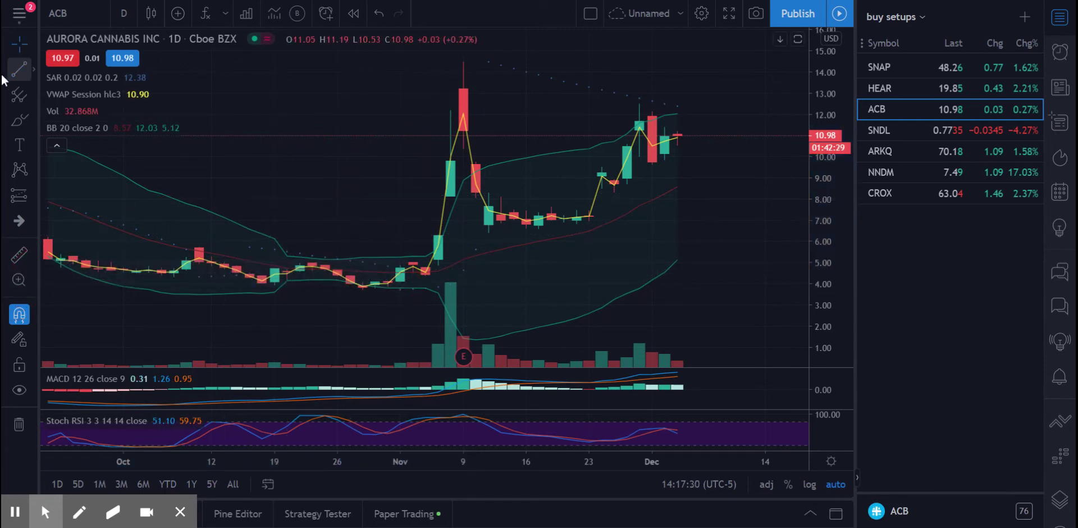
Draw a falling line from the 30 Nov high and a rising line from the 27 Nov low, meeting around 08 Dec
left_click(23, 67)
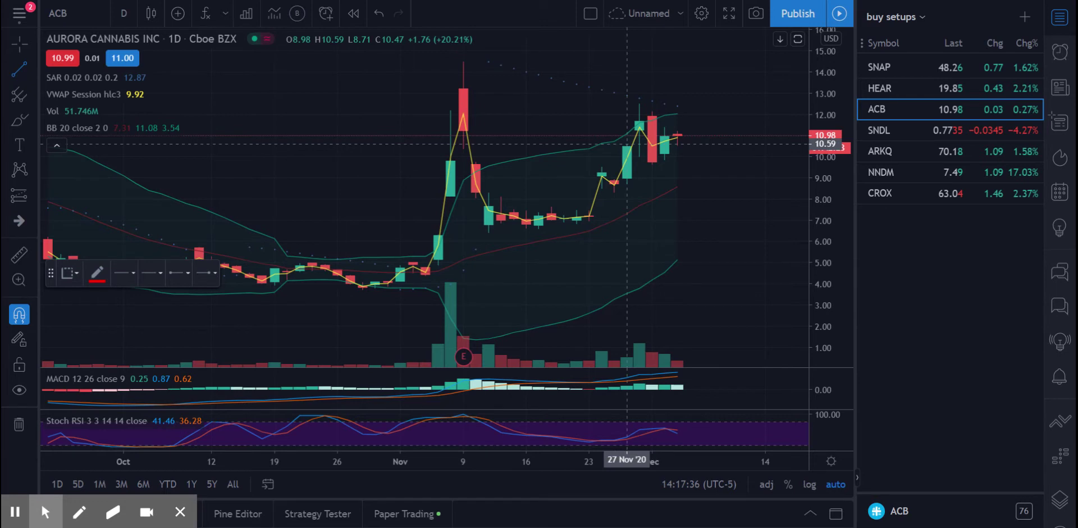
left_click(639, 104)
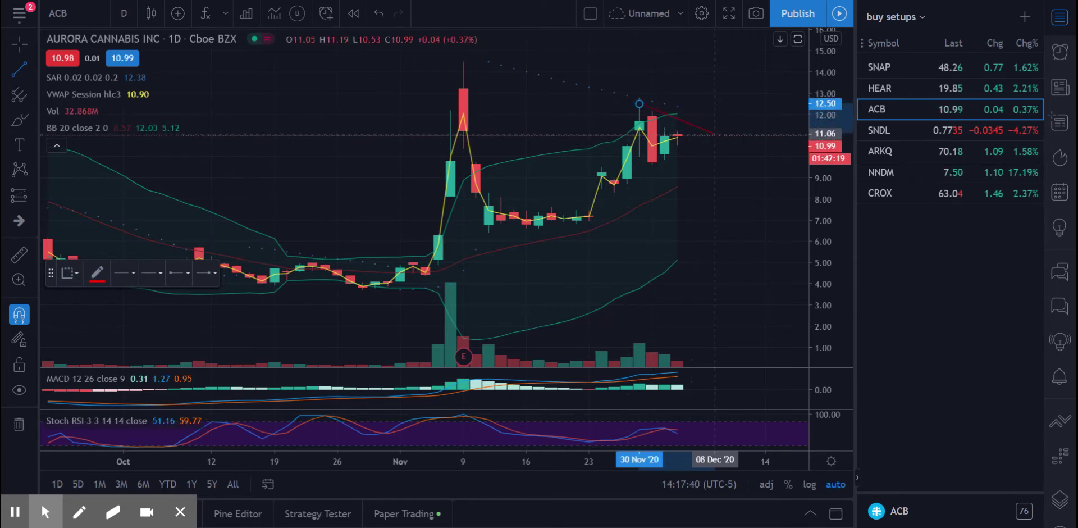
left_click(714, 140)
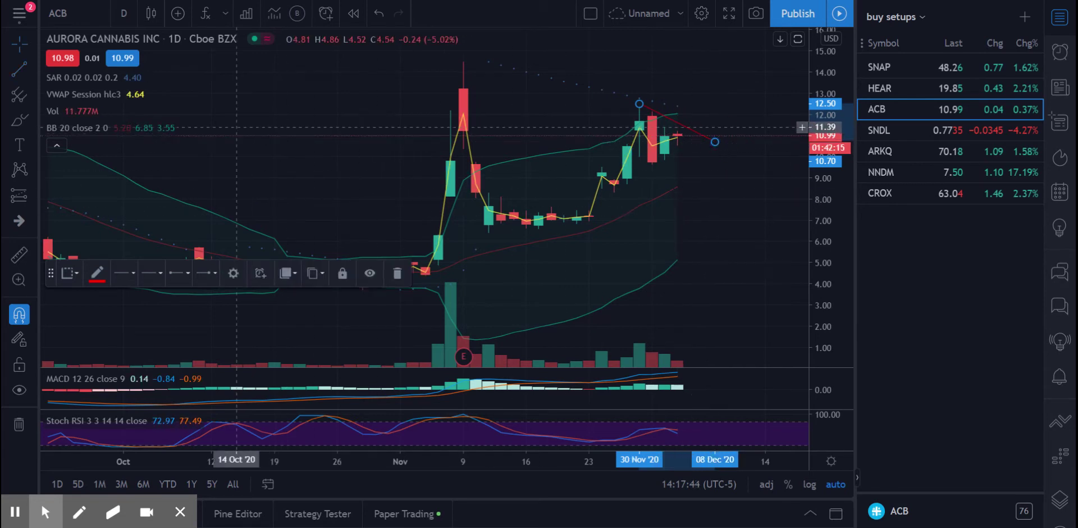
left_click(19, 71)
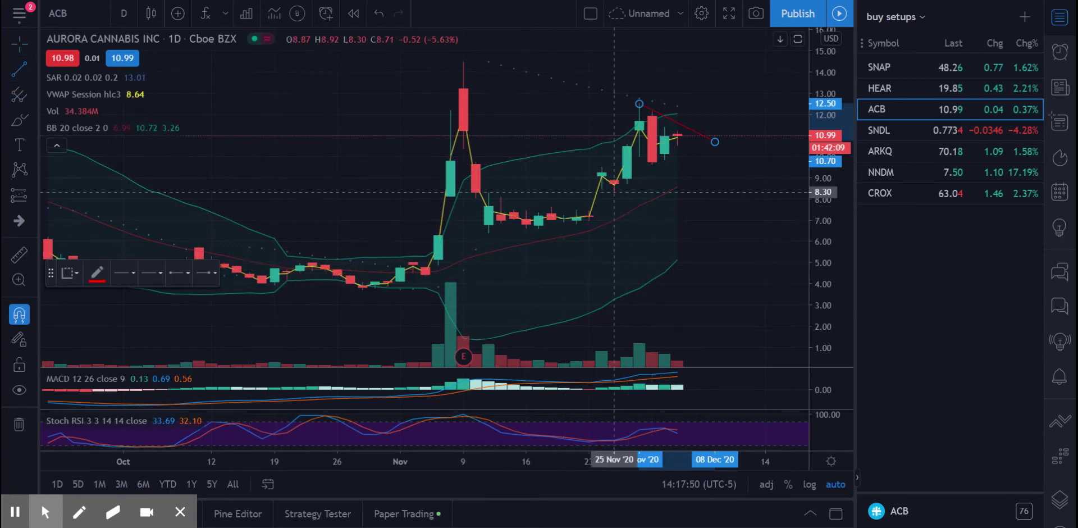
left_click(627, 184)
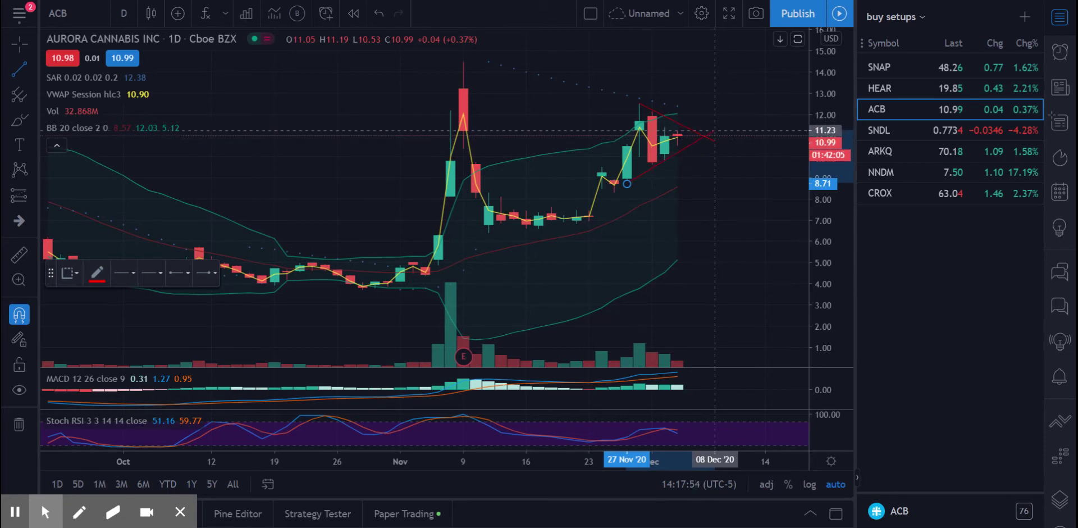
left_click(714, 131)
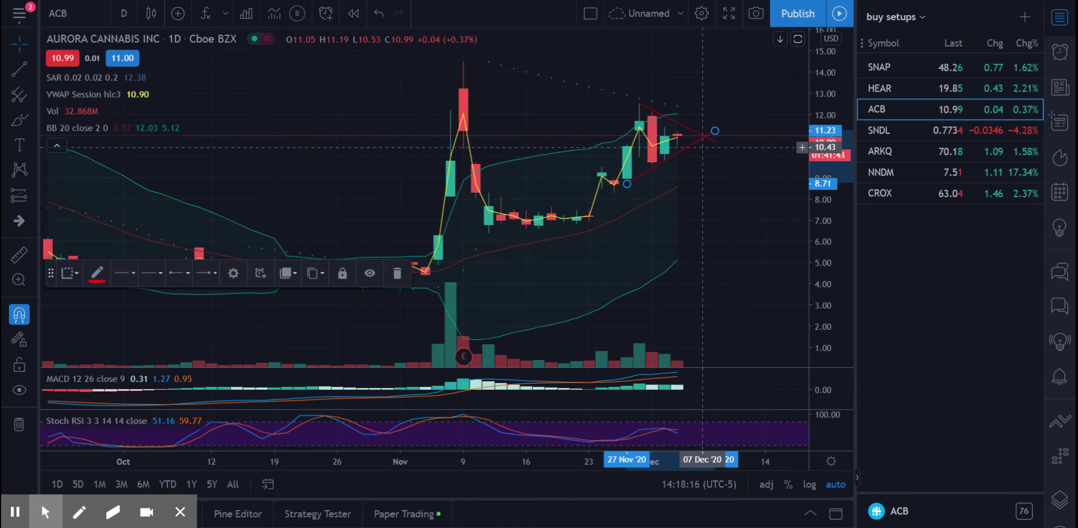
left_click(705, 145)
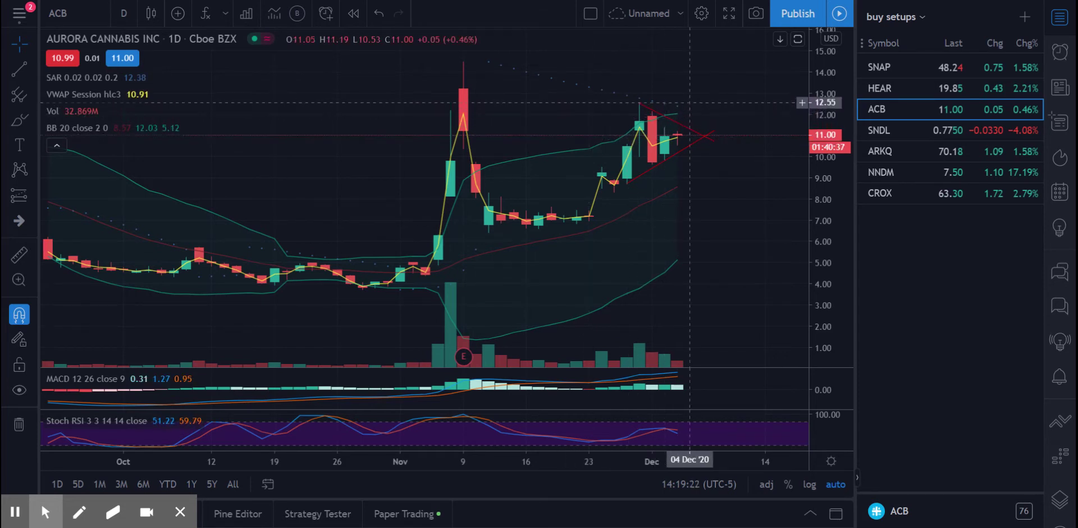
left_click(678, 99)
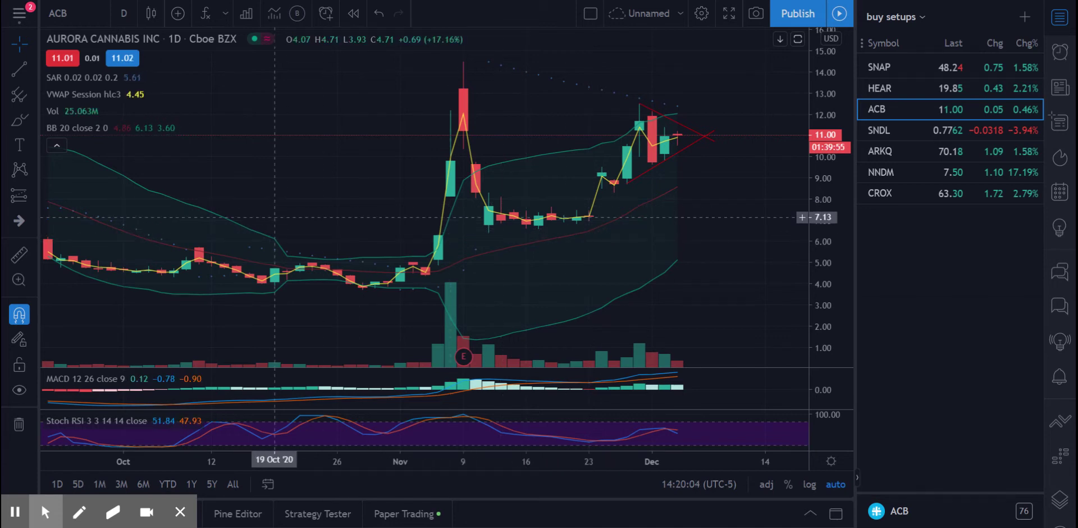
left_click(300, 200)
left_click_drag(300, 200, 294, 175)
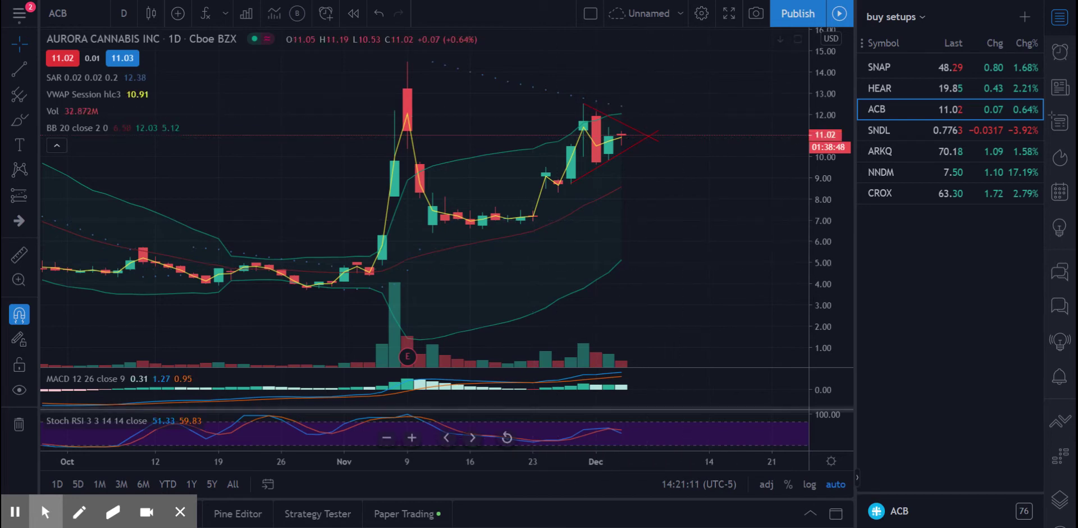
Zoom the ACB chart out four levels and shift it so the range extends into 2021
left_click(387, 437)
left_click(387, 437)
left_click(387, 438)
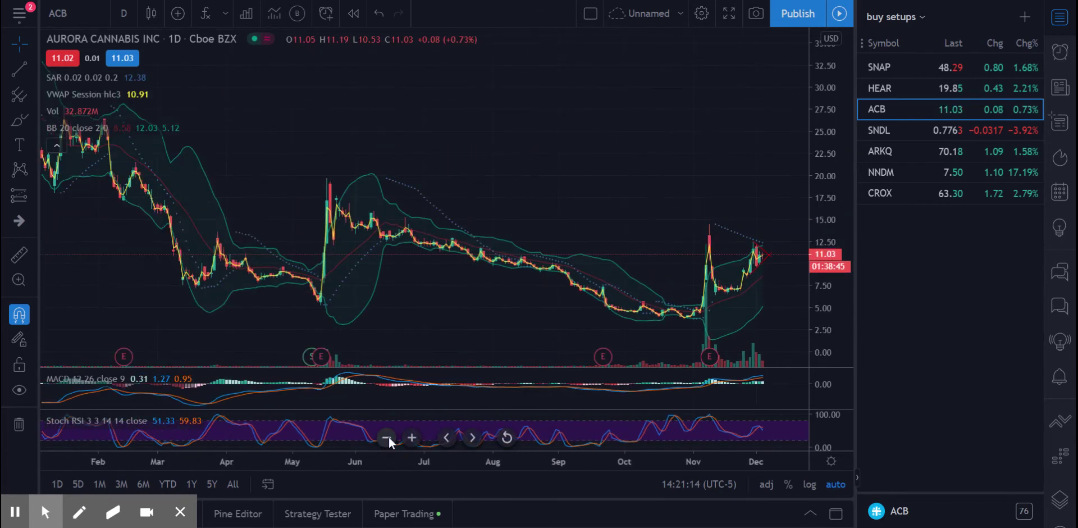
left_click(387, 438)
left_click_drag(681, 240, 616, 241)
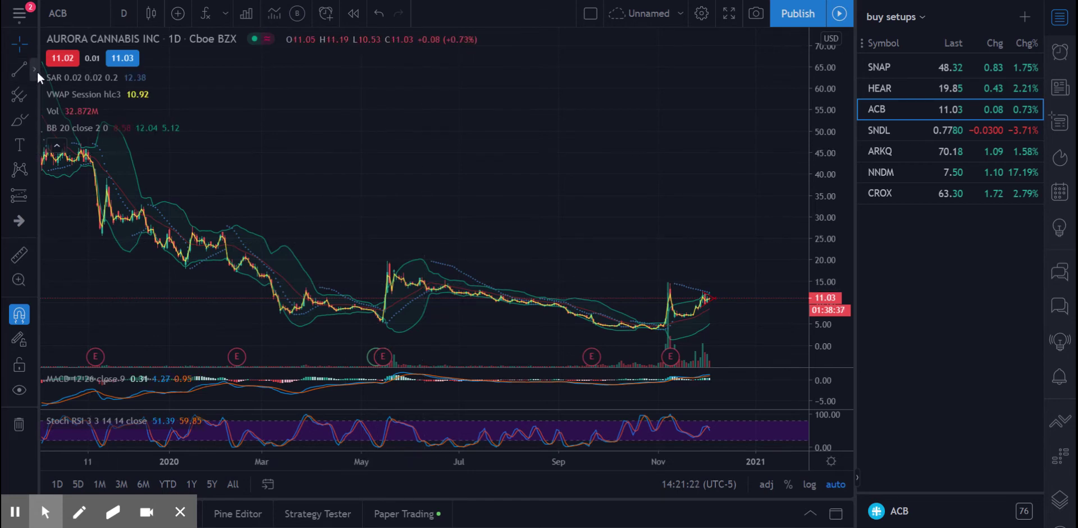
left_click(35, 69)
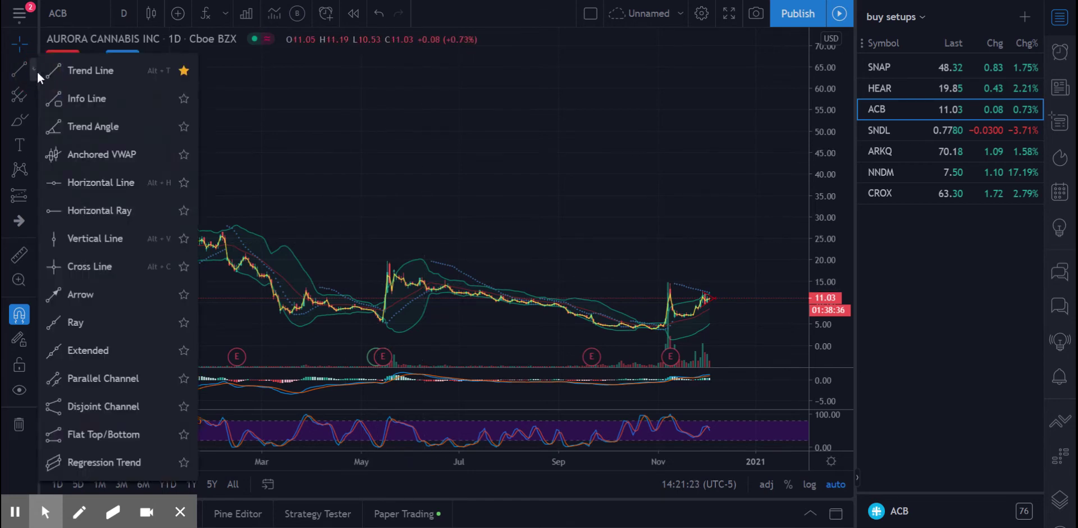
Place horizontal lines at 12.50, the 14.48 November high, and 19.68
left_click(93, 181)
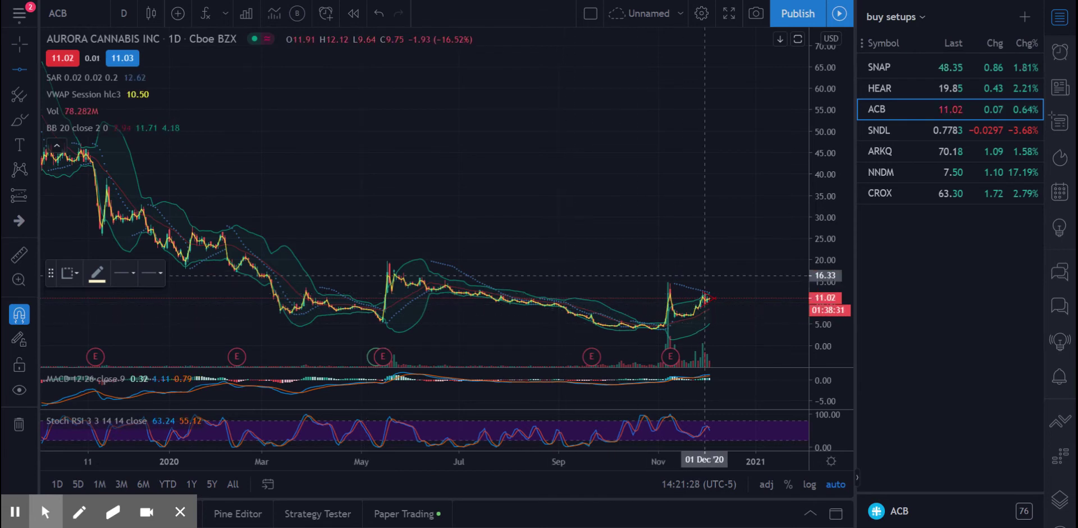
left_click(702, 292)
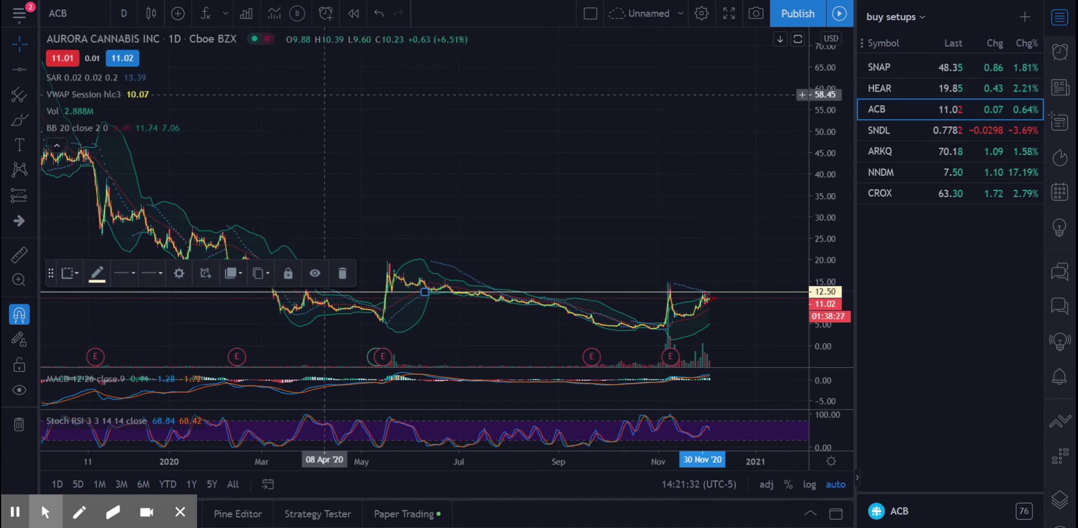
left_click(25, 71)
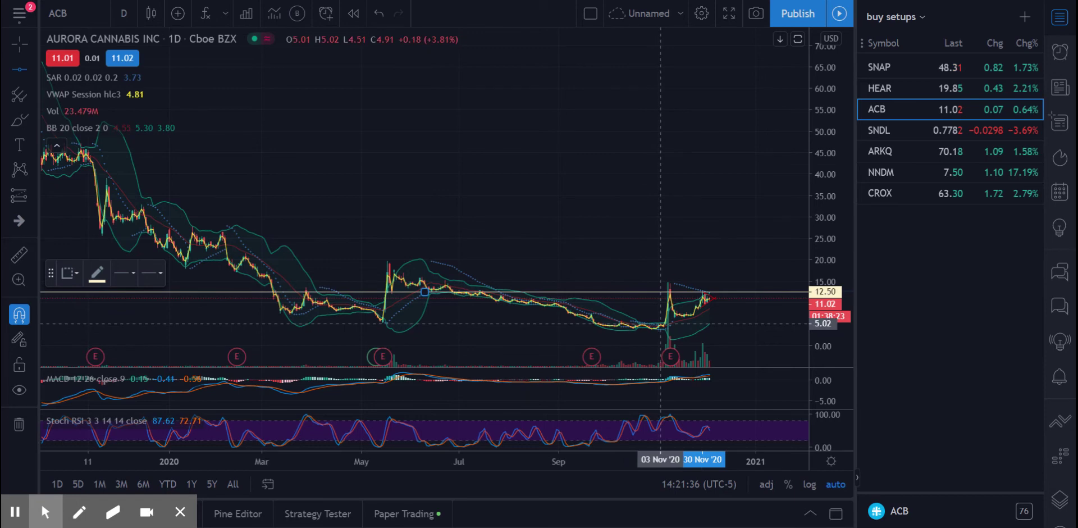
left_click(670, 283)
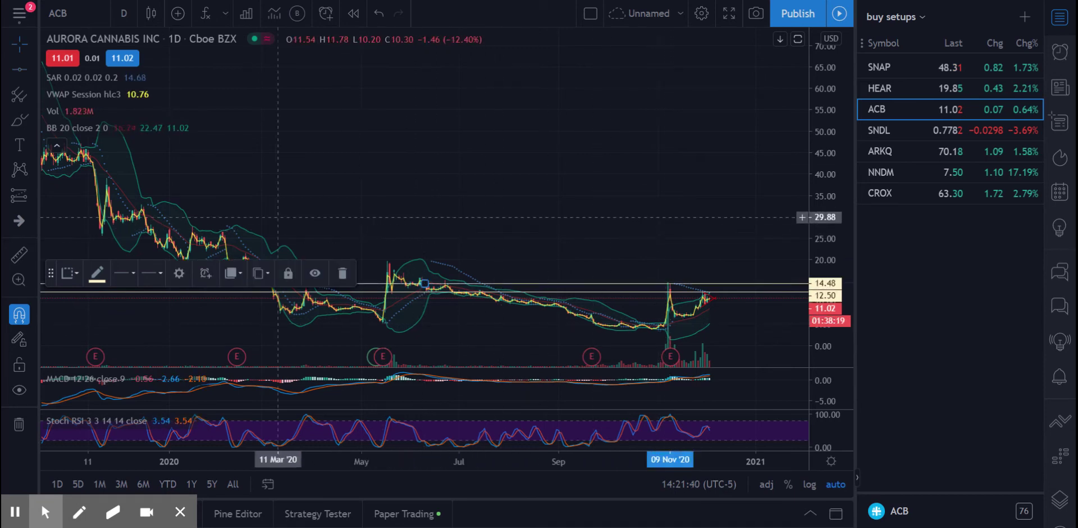
left_click(18, 71)
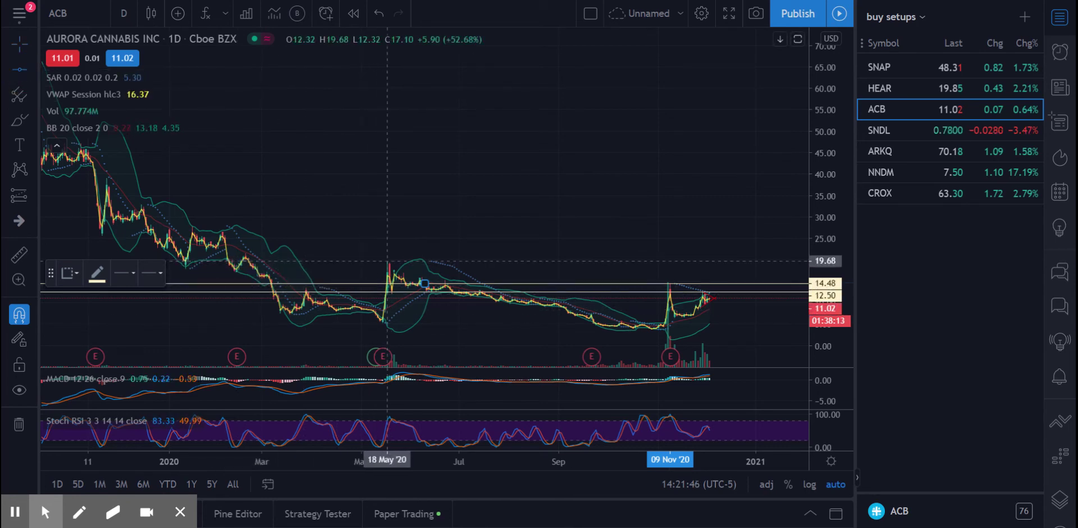
left_click(387, 261)
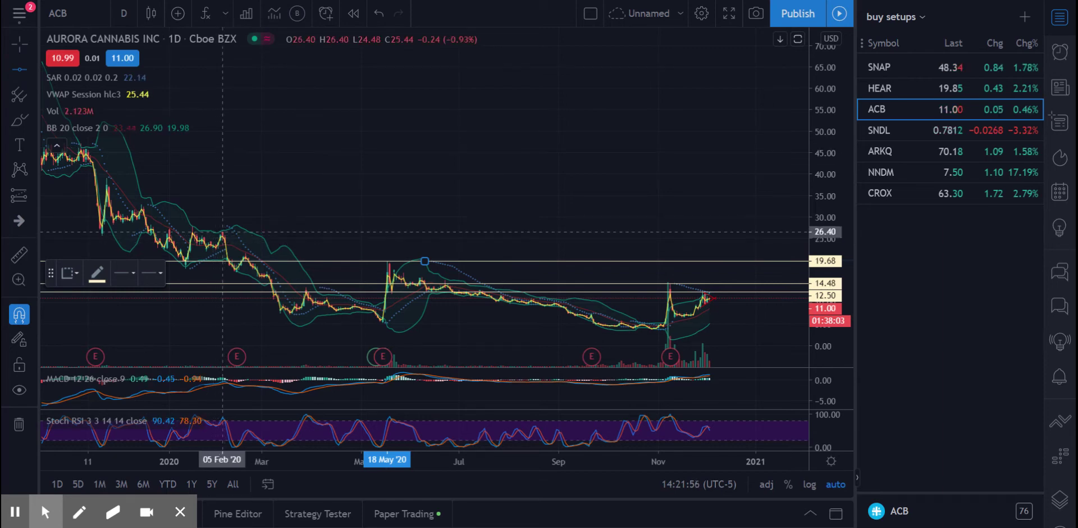
Add horizontal lines at 26.40, 19.08 and the 39.00 high, with the price pane enlarged
left_click(223, 231)
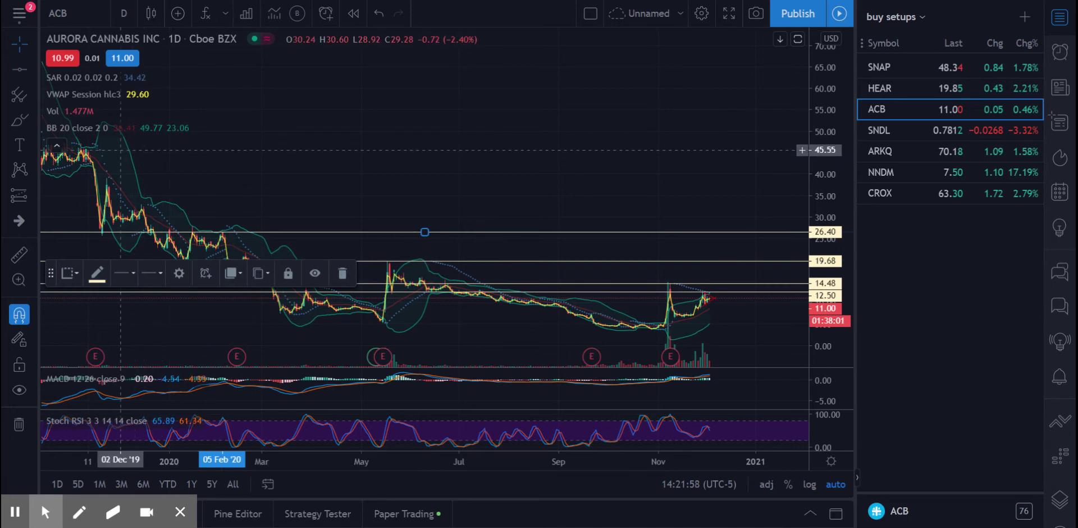
left_click(18, 70)
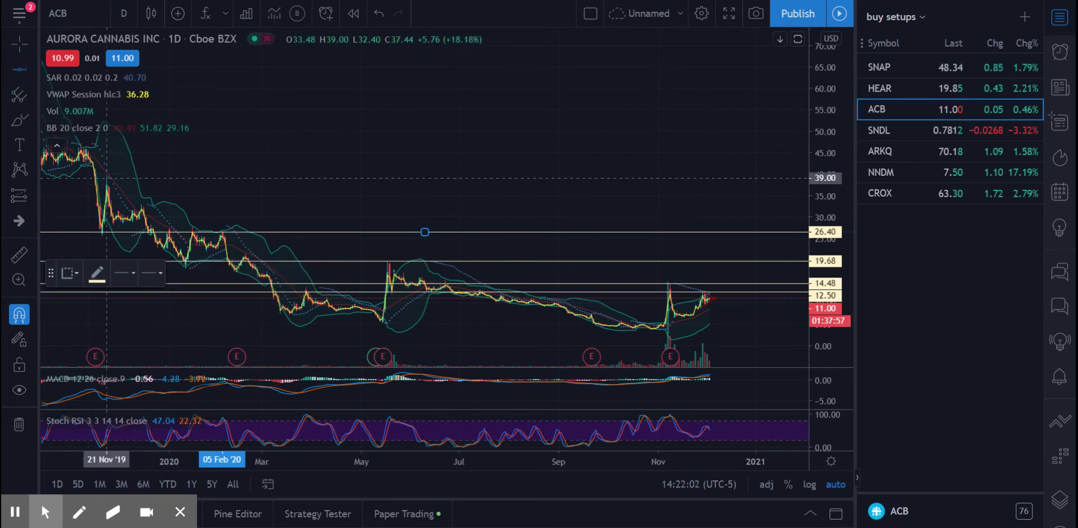
left_click(112, 199)
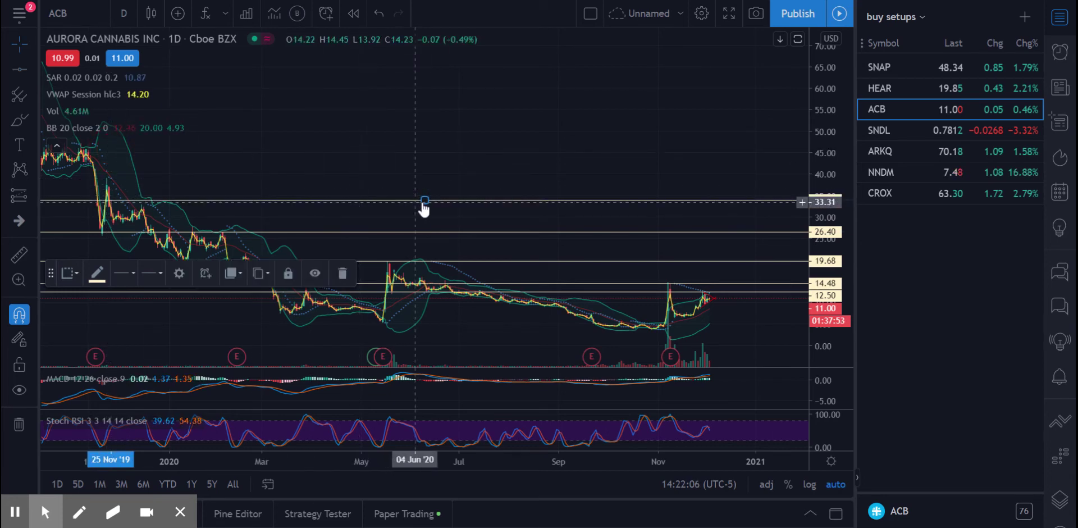
left_click_drag(424, 200, 240, 179)
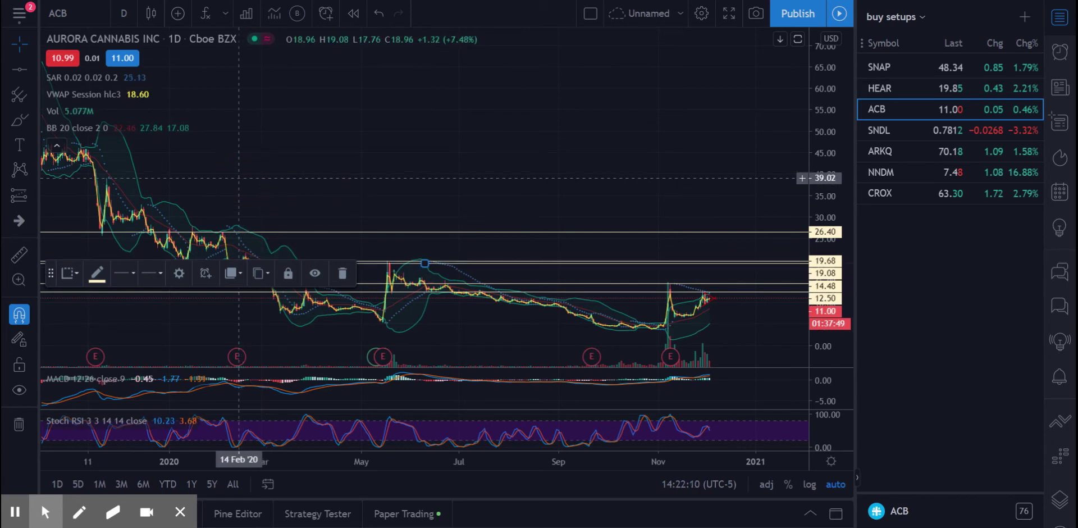
double_click(427, 162)
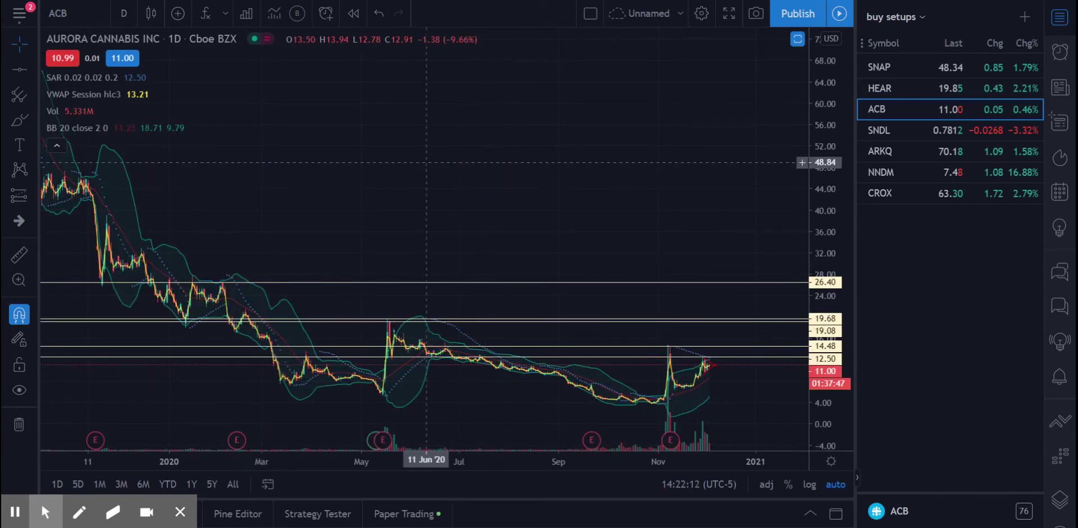
left_click(21, 65)
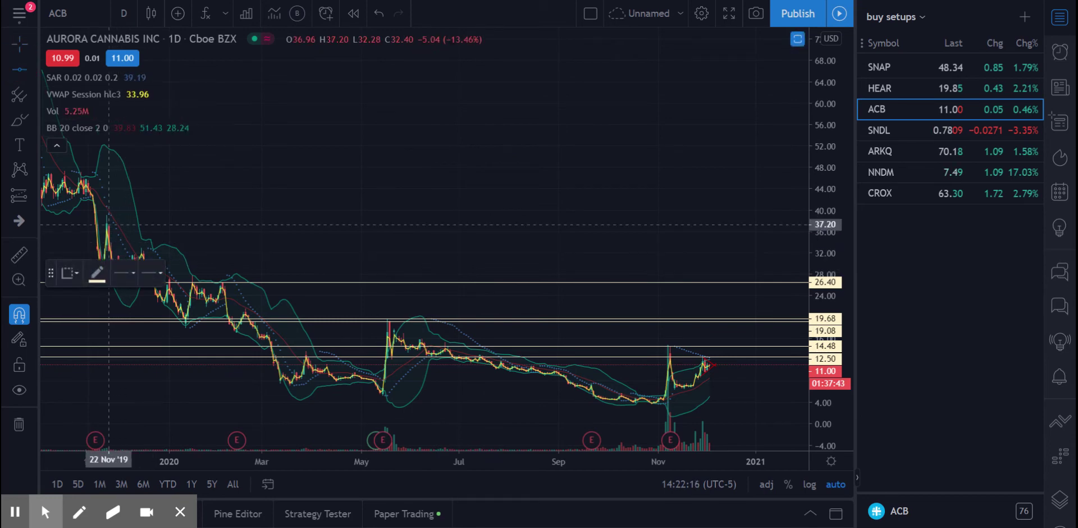
left_click(108, 153)
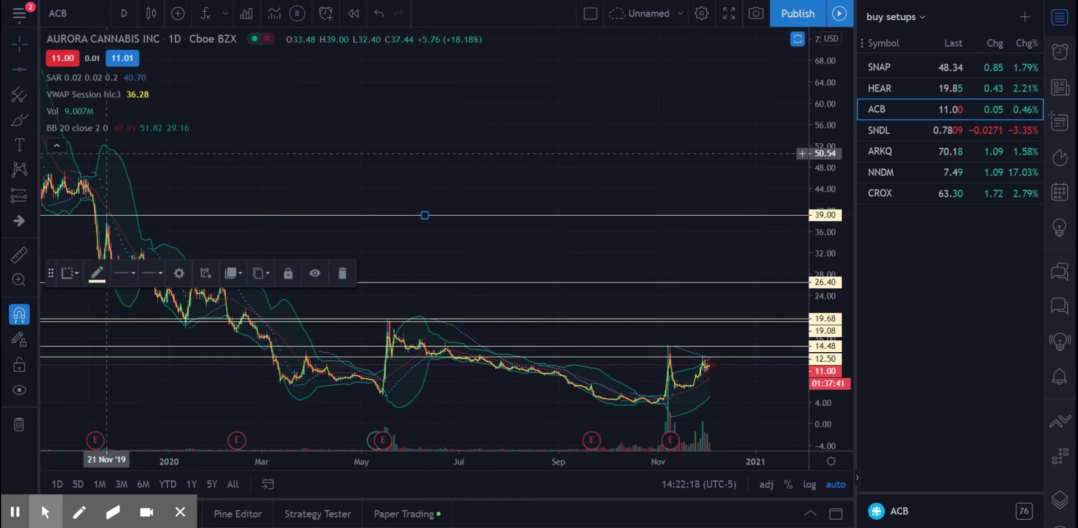